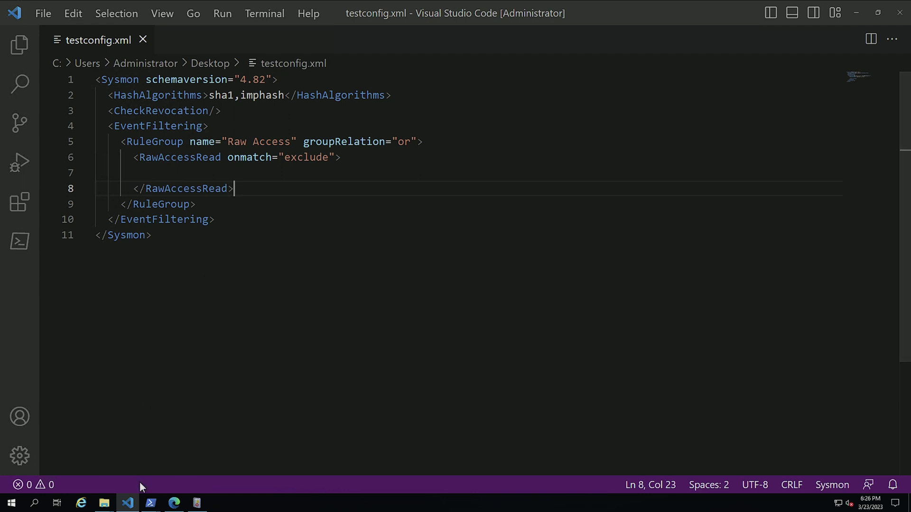
Run Get-SysmonRawAccessRead | Out-GridView to list all RawAccessRead events in a grid window
click(150, 504)
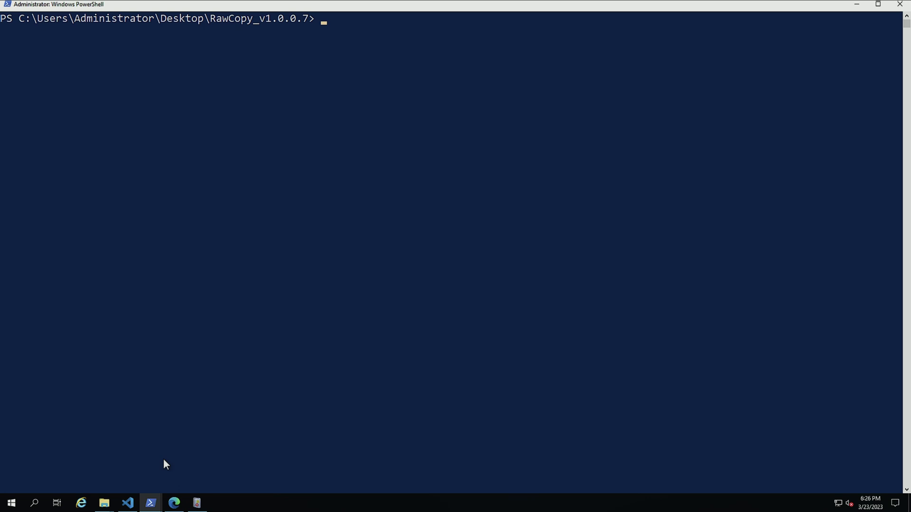
text(get-sysmonra)
key(Tab)
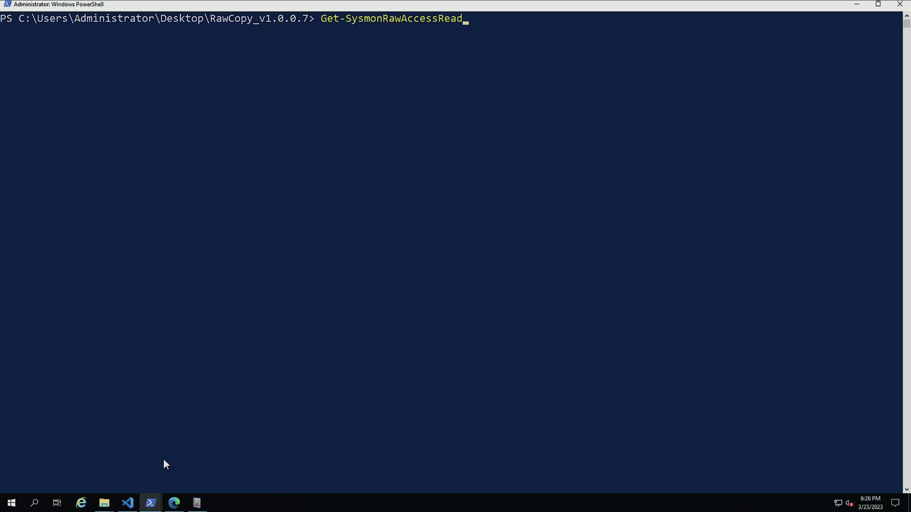
text(| out-gri)
key(Tab)
key(Return)
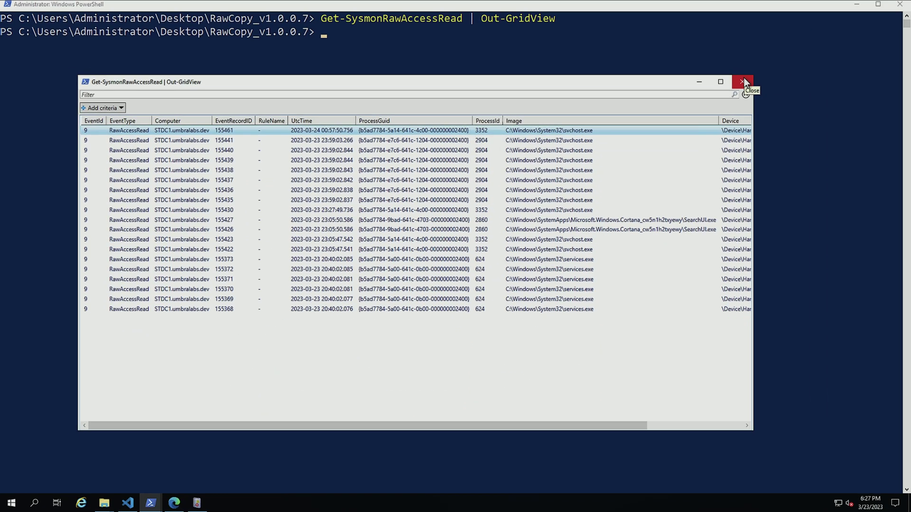
Close the grid and rerun the command as Get-SysmonRawAccessRead | select -First 1
click(896, 4)
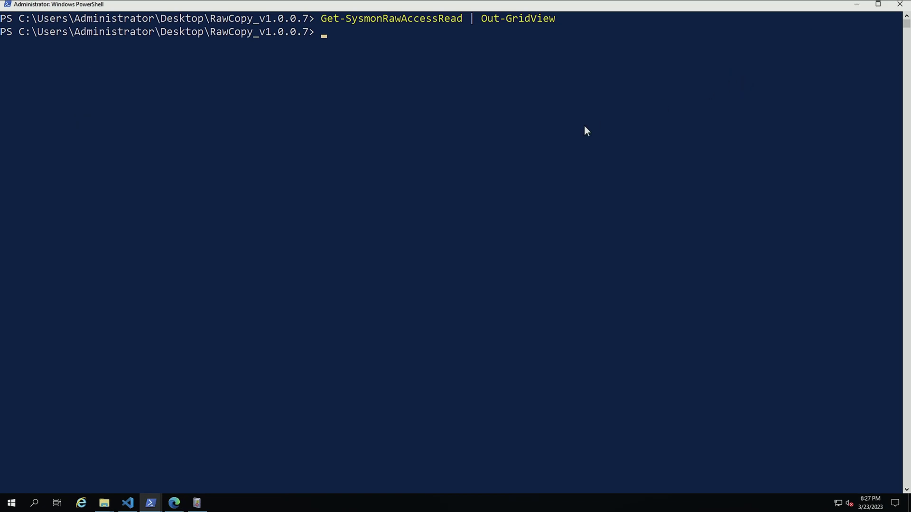
key(Up)
key(BackSpace)
key(BackSpace)
key(BackSpace)
key(BackSpace)
key(BackSpace)
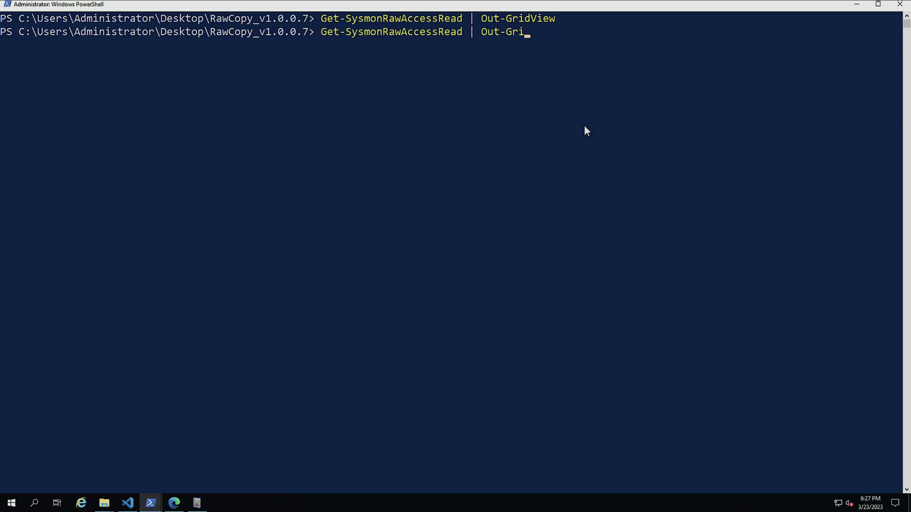
key(BackSpace)
key(BackSpace)
key(BackSpace)
key(BackSpace)
key(BackSpace)
key(BackSpace)
key(BackSpace)
text(select -fir)
key(Tab)
text(1)
key(Return)
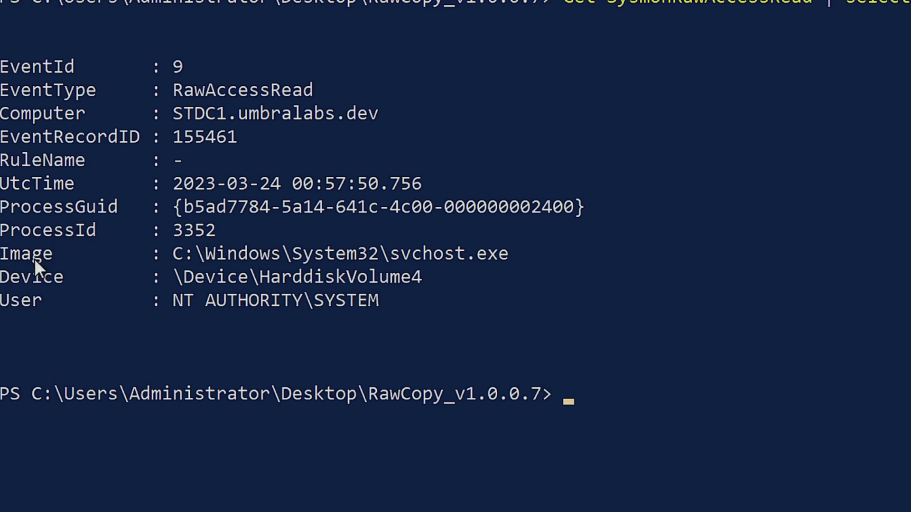
Pipe image,device,user selections through ConvertTo-SysmonRule into Set-Clipboard
key(Up)
key(BackSpace)
key(BackSpace)
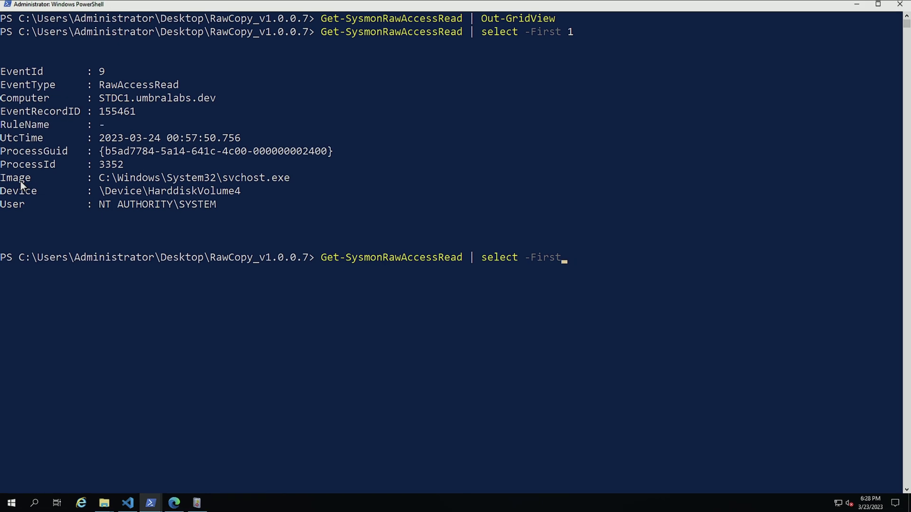
key(BackSpace)
key(BackSpace)
key(BackSpace)
key(BackSpace)
key(BackSpace)
key(BackSpace)
text(image,device,user)
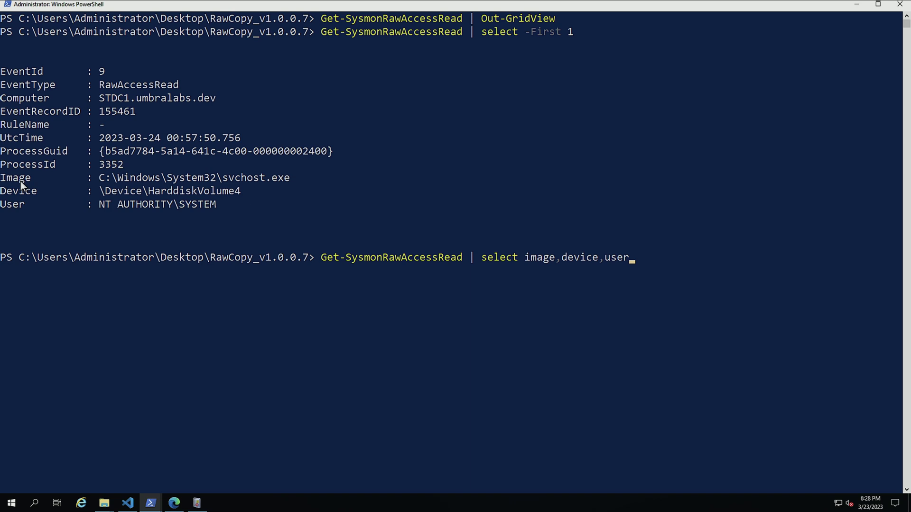
text( | convertto-sysm)
key(Tab)
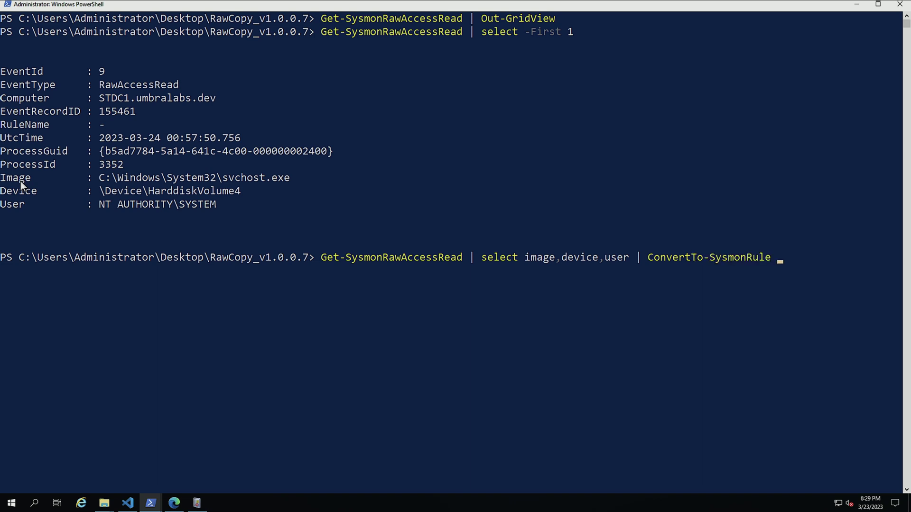
text(-)
key(BackSpace)
text(| set-cl)
key(Tab)
key(Return)
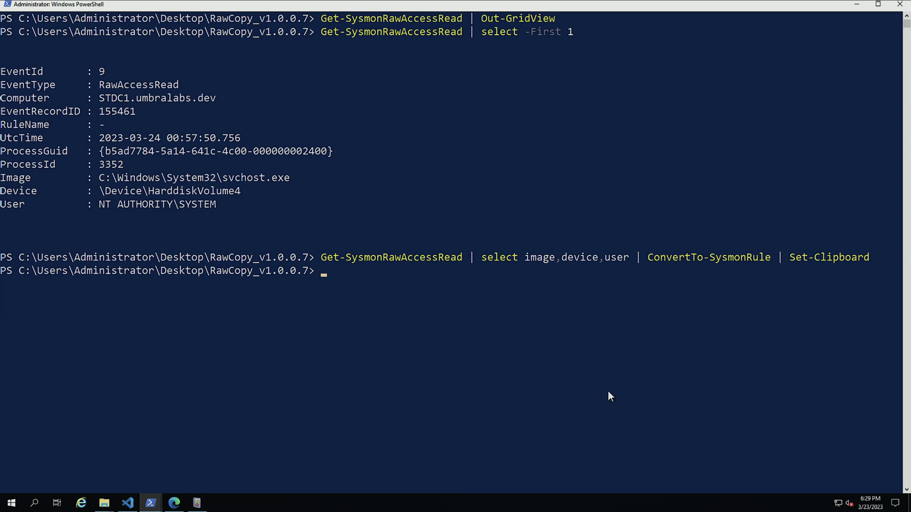
Rerun the clipboard pipeline with -unique so only distinct image/device/user combinations become rules
key(Up)
key(Left)
key(Left)
key(Left)
key(Left)
key(Left)
key(Left)
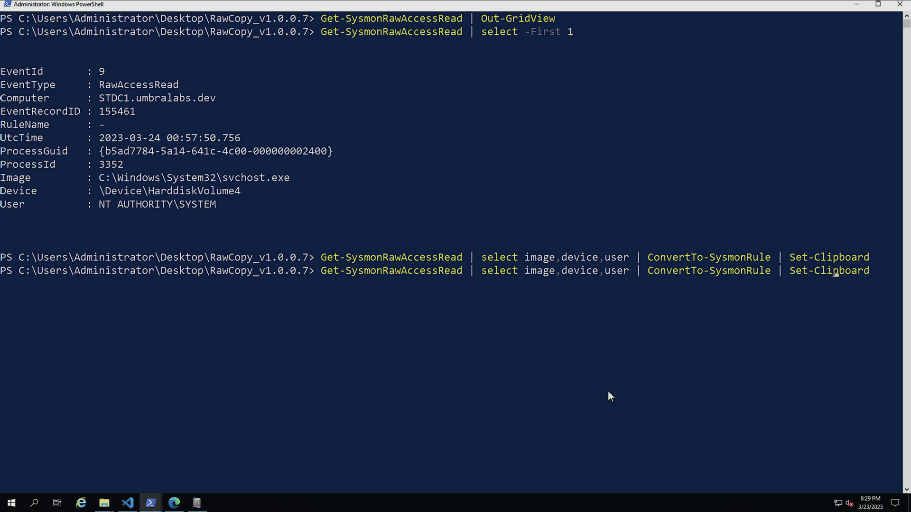
key(Left)
key(Left)
key(Left)
key(Left)
key(Left)
key(Left)
key(Left)
key(Left)
key(Left)
key(Left)
key(Left)
key(Left)
key(Left)
key(Left)
key(Left)
key(Left)
key(Left)
key(Left)
key(Left)
key(Left)
key(Left)
key(Left)
key(Left)
key(Left)
key(Left)
key(Left)
key(Left)
key(Left)
key(Left)
text(-unique)
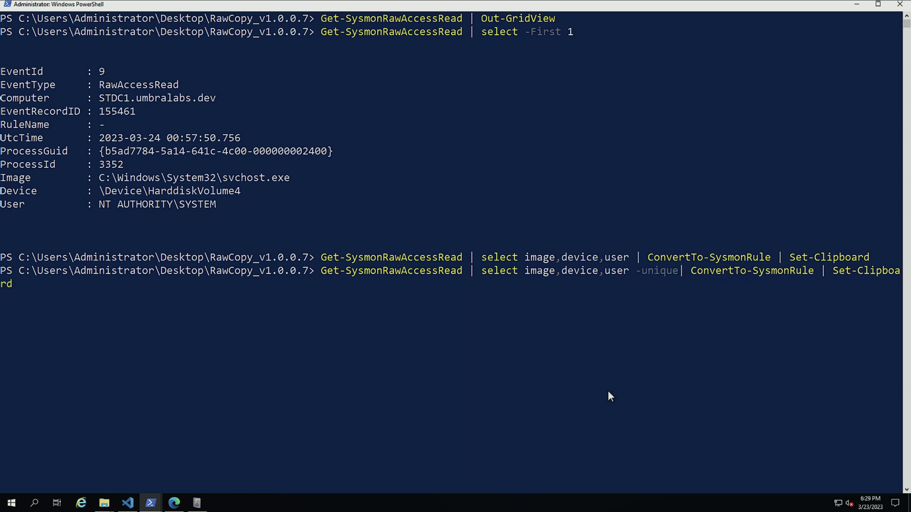
key(Return)
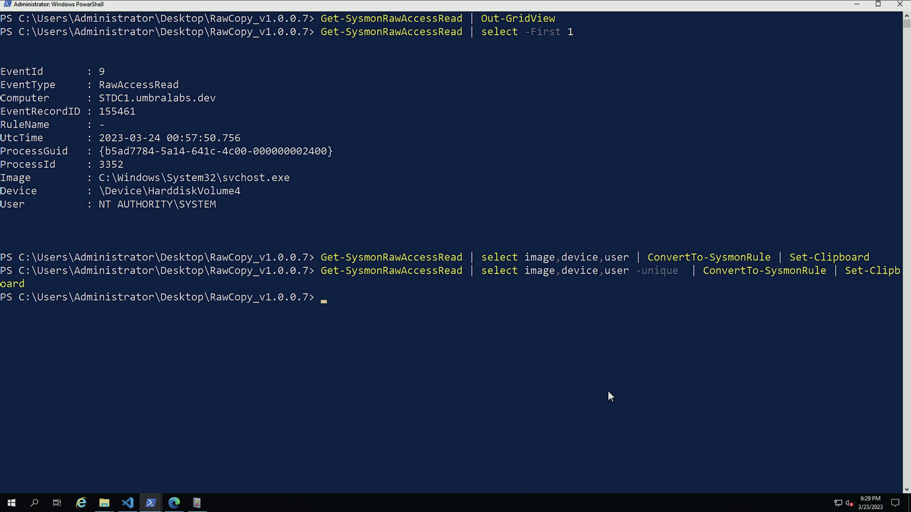
Paste the generated rules onto line 7 of testconfig.xml's RawAccessRead exclude block, indented two levels
click(127, 503)
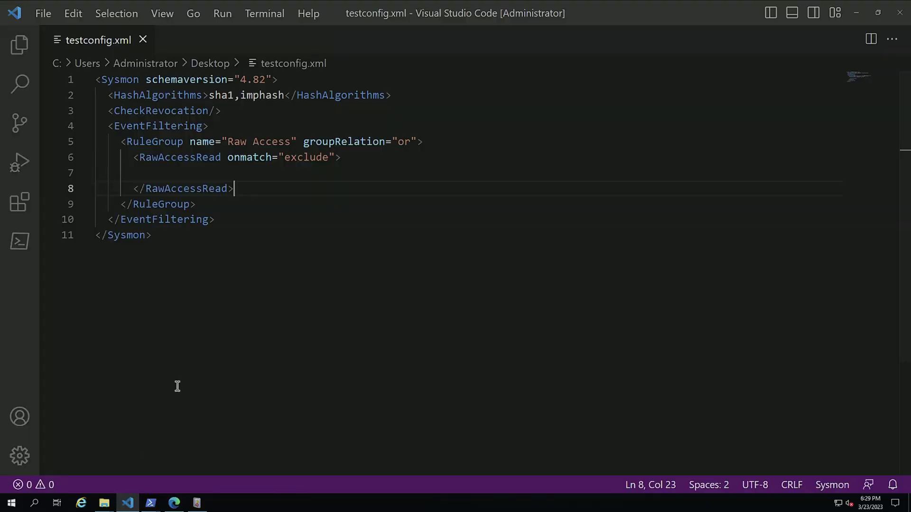
click(215, 172)
key(Tab)
key(Tab)
key(Tab)
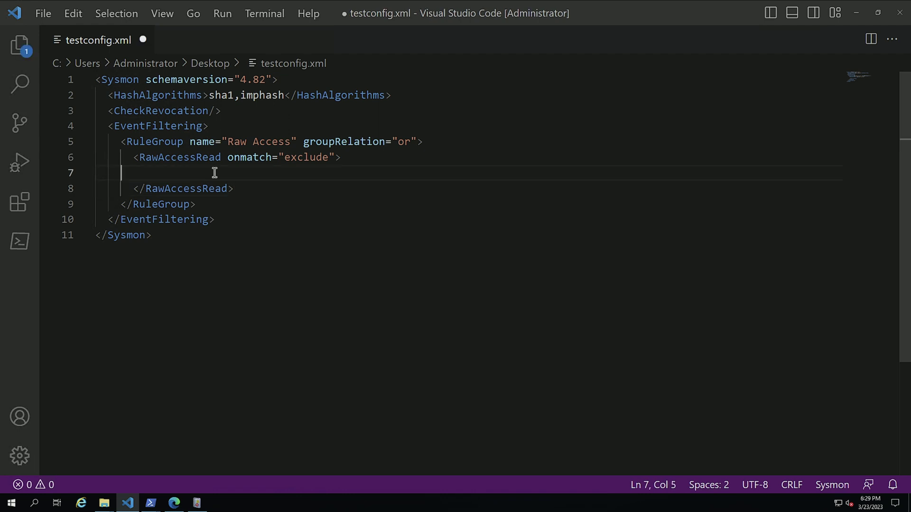
key(Tab)
text(<Rule groupRelation="and">   <Image condition='is'>C:\Windows\System32\svchost.exe</Image>   <Device condition='is'>\Device\HarddiskVolume4</Device>   <User condition='is'>NT AUTHORITY\SYSTEM</User> </Rule> <Rule groupRelation="and">   <Image condition='is'>C:\Windows\System32\svchost.exe</Image>   <Device condition='is'>\Device\Harddisk0\DR0</Device>   <User condition='is'>NT AUTHORITY\SYSTEM</User> </Rule> <Rule groupRelation="and">   <Image condition='is'>C:\Windows\SystemApps\Microsoft.Windows.Cortana_cw5n1h2txyewy\SearchUI.exe</Image>   <Device condition='is'>\Device\HarddiskVolume2</Device>   <User condition='is'>UMBRALABS\Administrator</User> </Rule> <Rule groupRelation="and">   <Image condition='is'>C:\Windows\System32\services.exe</Image>   <Device condition='is'>\Device\Harddisk0\DR0</Device>   <User condition='is'>NT AUTHORITY\SYSTEM</User> </Rule>)
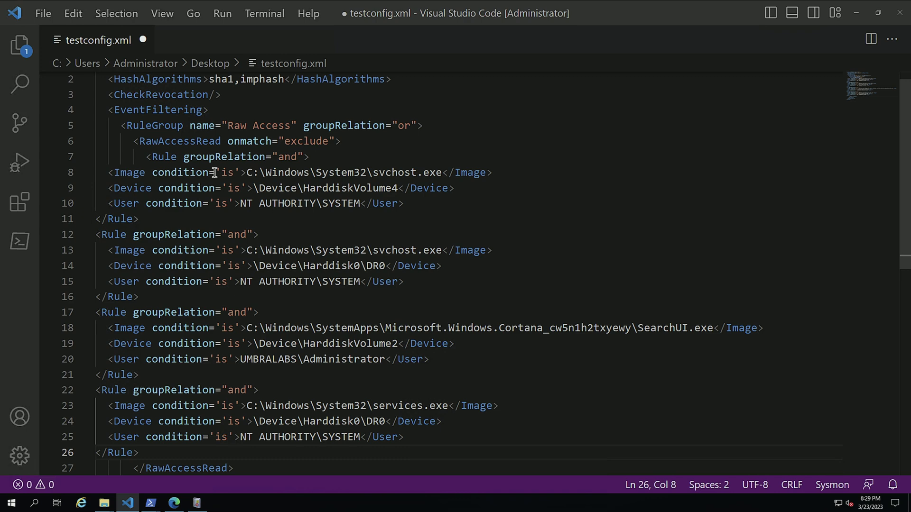
Check the installed extensions, then reformat testconfig.xml with 'XML Tools: Format as XML'
click(21, 204)
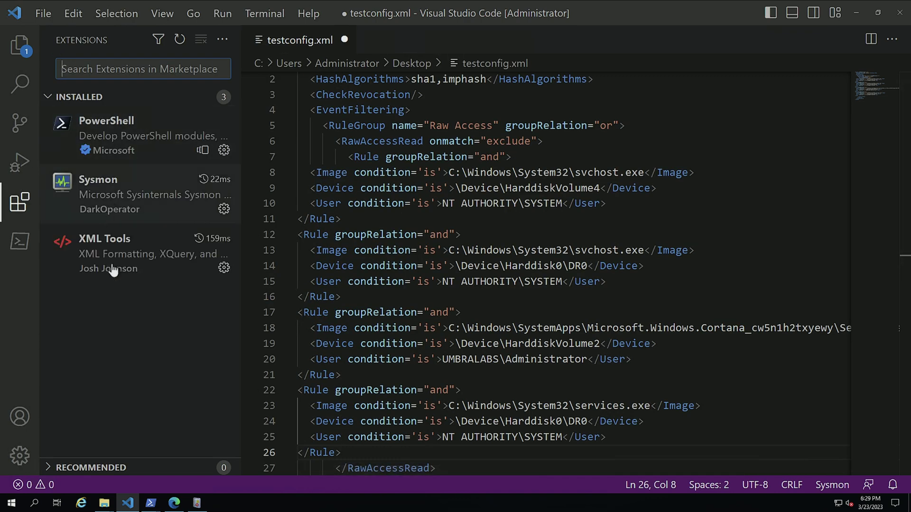
click(28, 190)
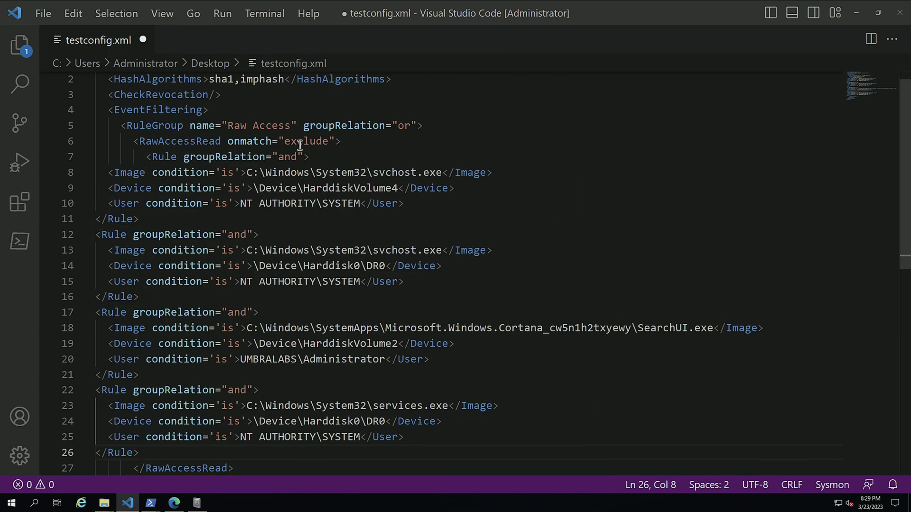
key(ctrl+shift+p)
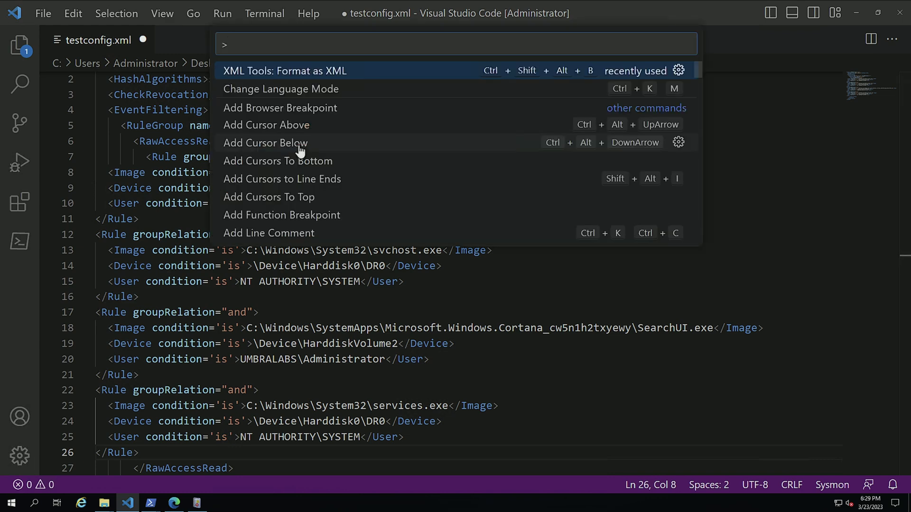
key(Return)
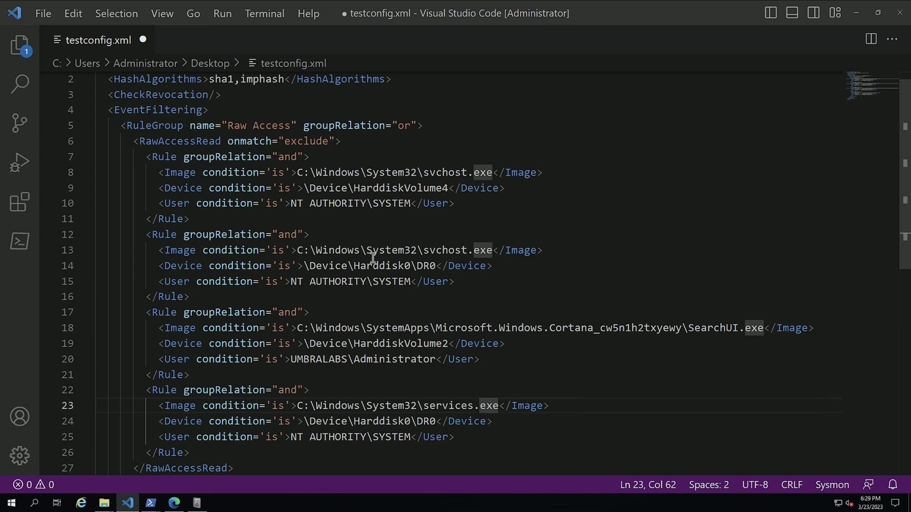
Replace the package ID suffix after Cortana_ in the line 18 image path with ';'
scroll(373, 257, down, 2)
scroll(374, 253, up, 1)
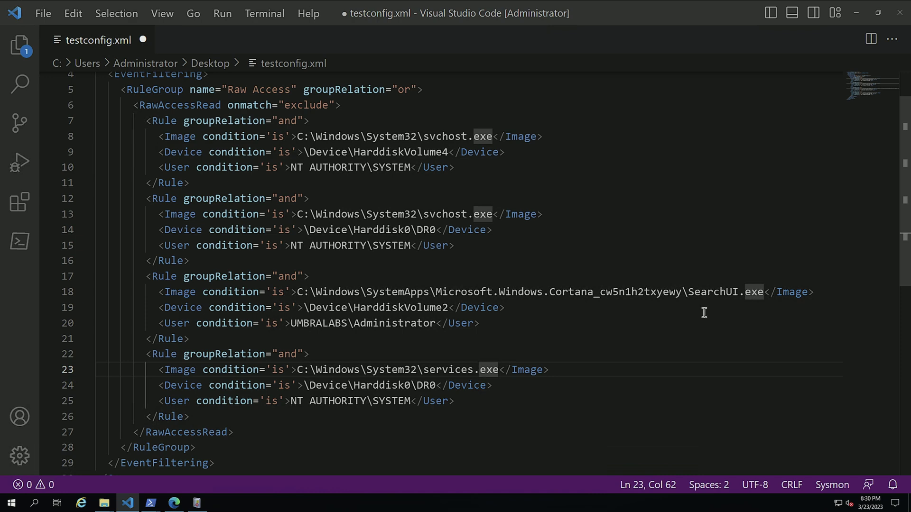
double_click(642, 291)
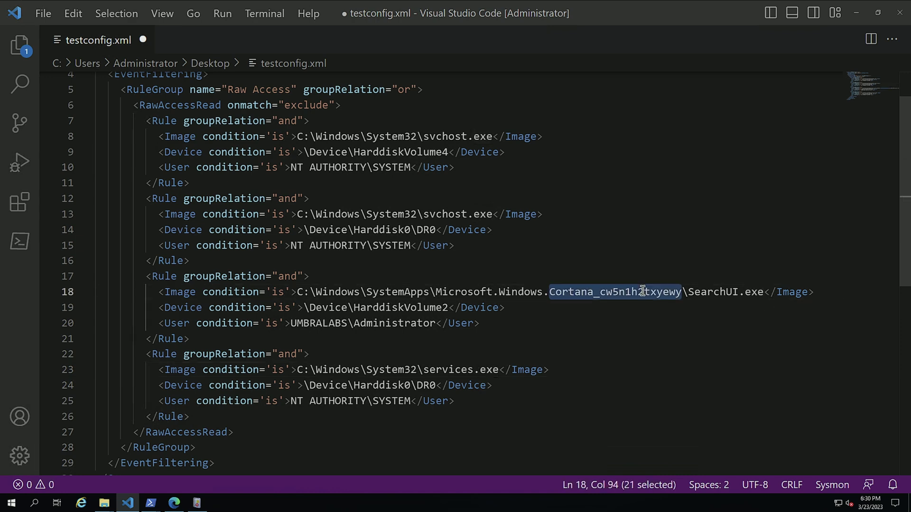
click(679, 292)
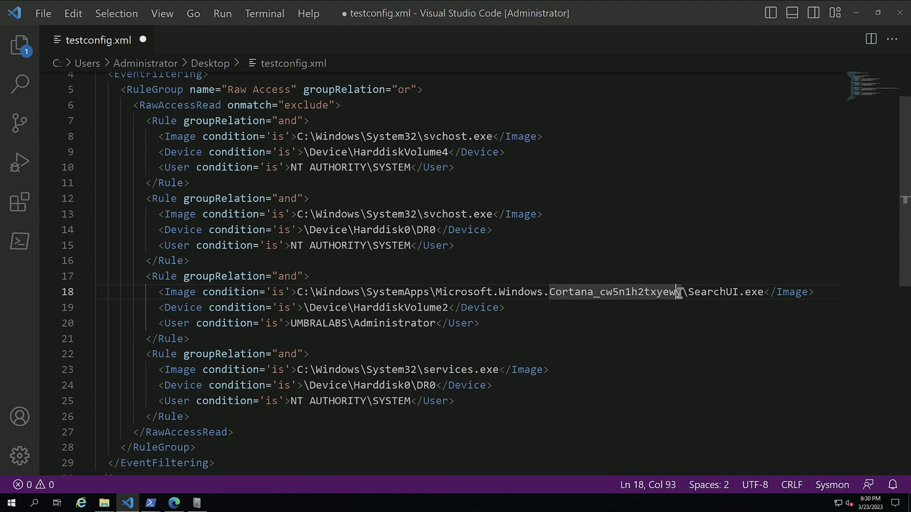
drag(679, 292, 601, 286)
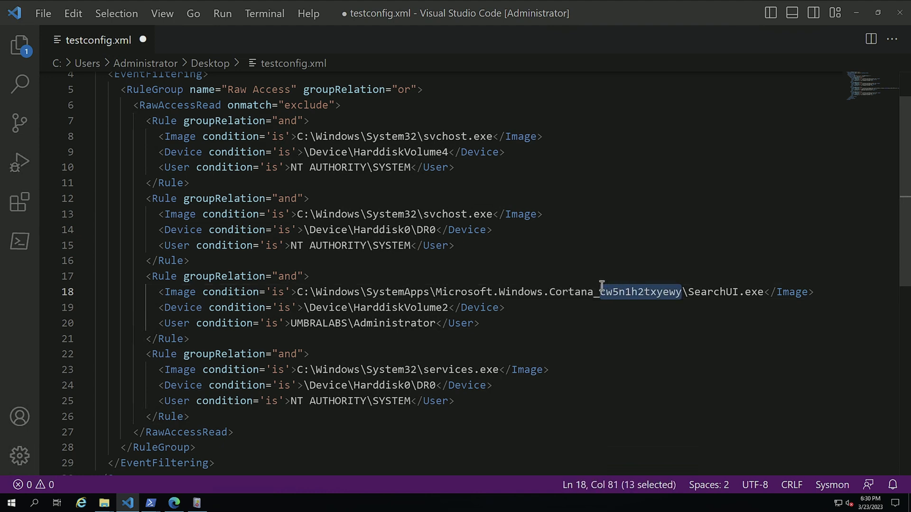
text(;)
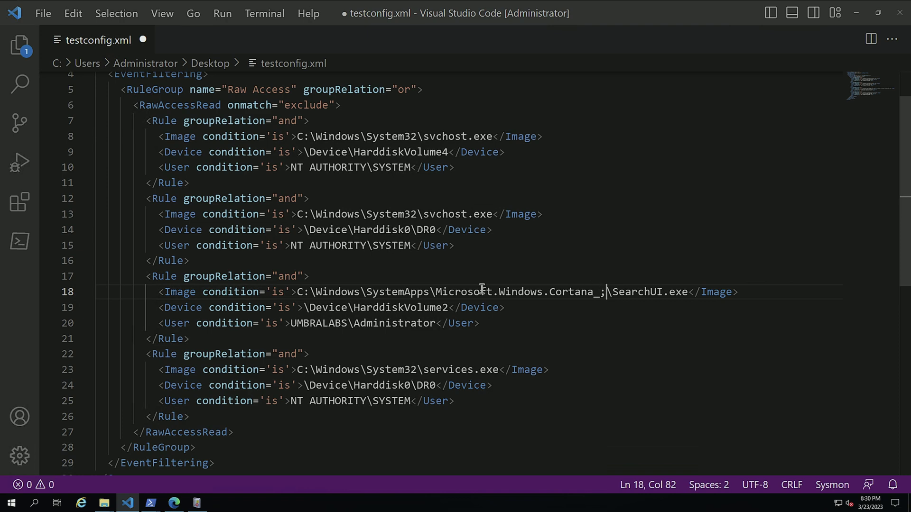
Change the Cortana image rule's condition from 'is' to 'contains all' and save testconfig.xml
double_click(278, 292)
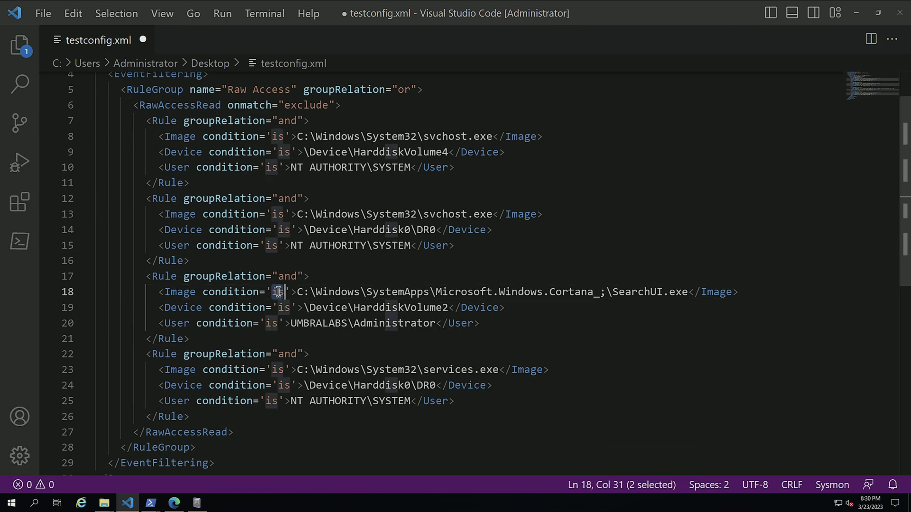
text(contains al)
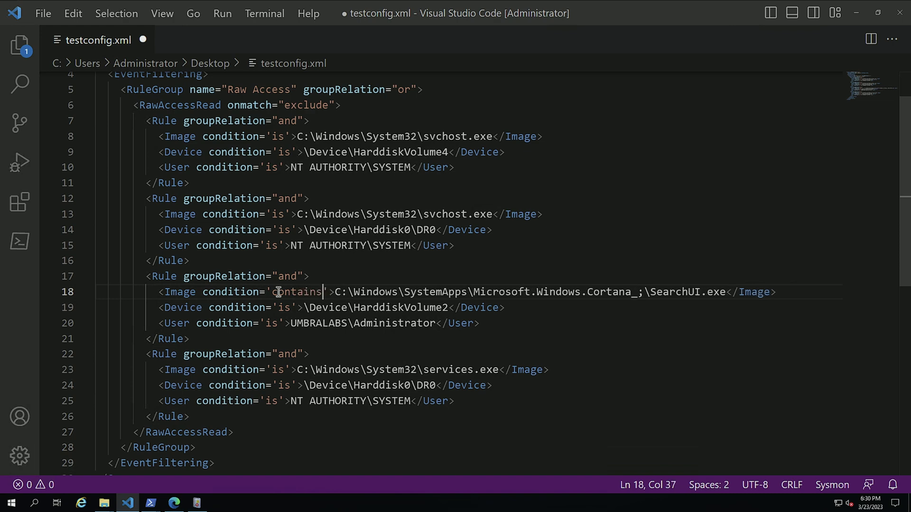
text(l)
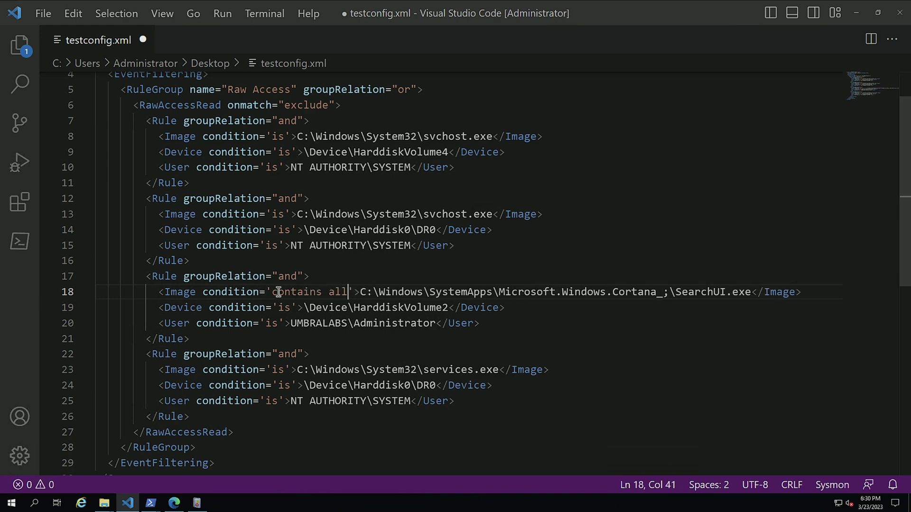
key(super)
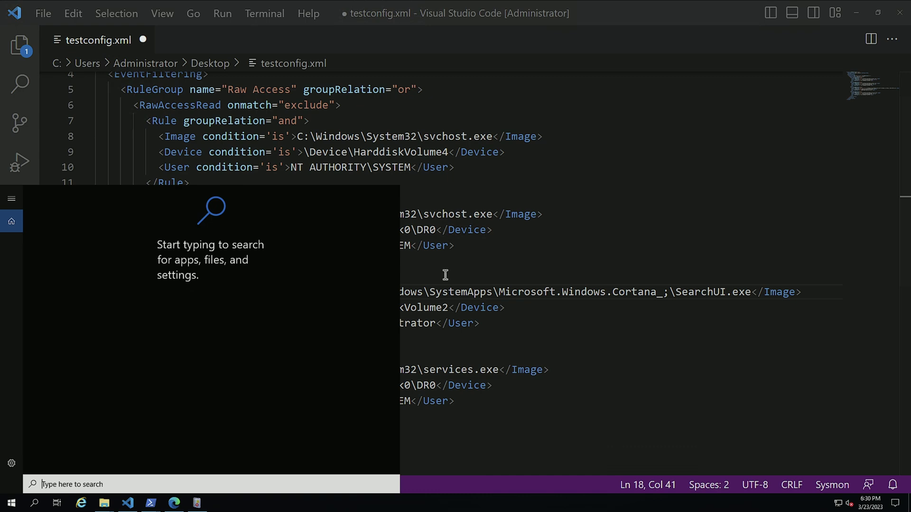
click(494, 283)
key(ctrl+s)
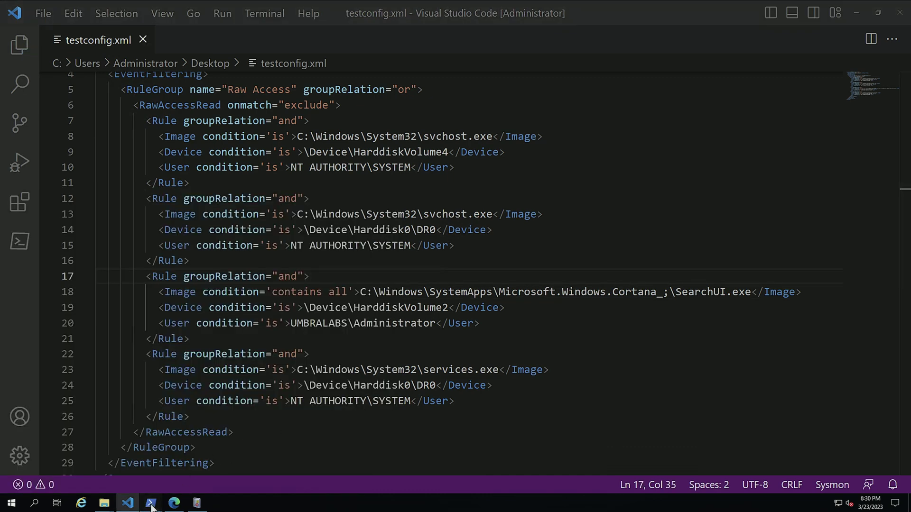
In a fresh PowerShell window, change into the Desktop folder with cd .\Desktop\
mouse_move(151, 502)
click(155, 469)
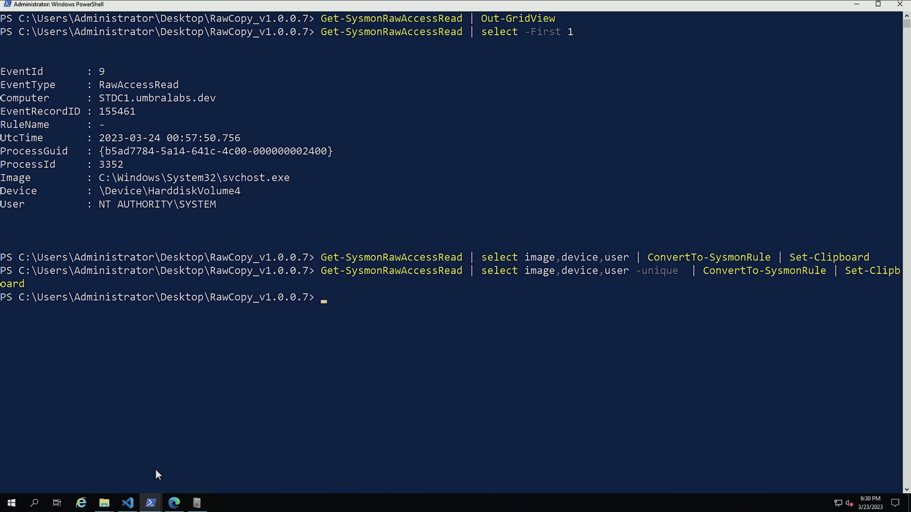
mouse_move(151, 502)
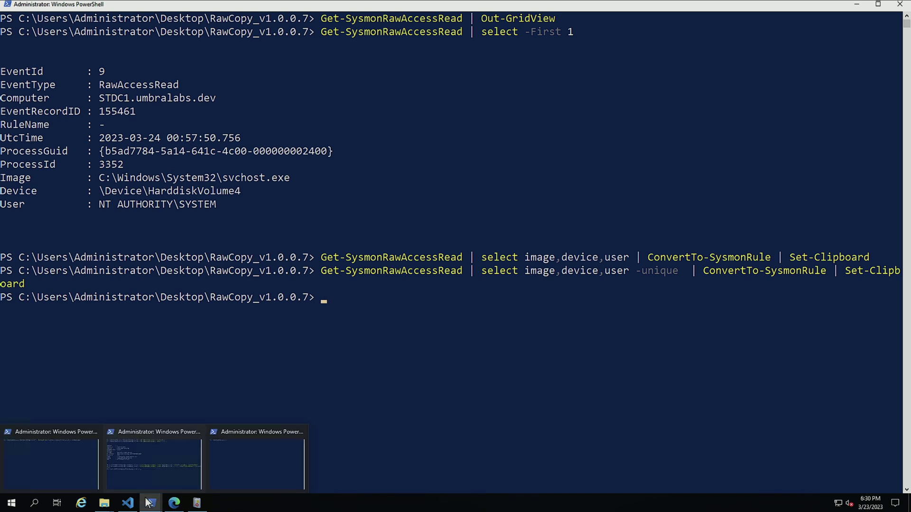
click(231, 464)
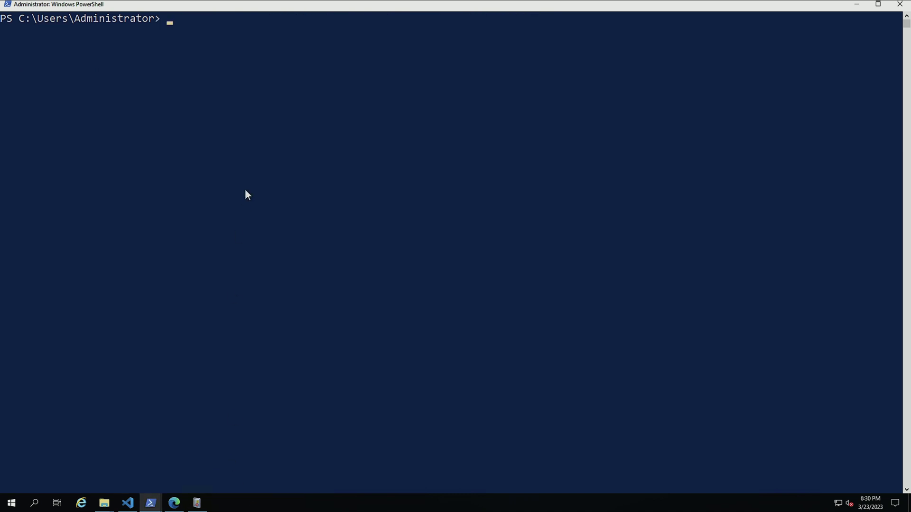
text(cd .\)
text(Des)
key(Tab)
key(Return)
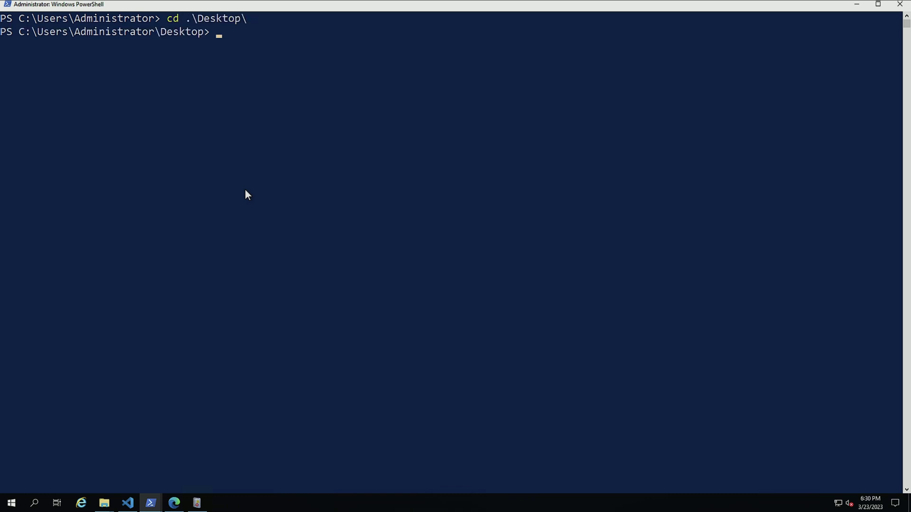
Apply the configuration with sysmon -c .\testconfig.xml
text(sysmon -c)
click(127, 502)
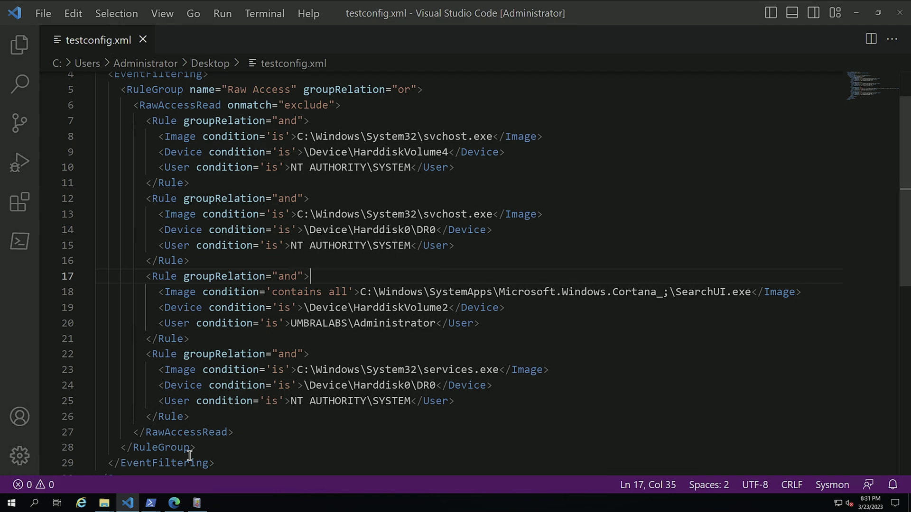
mouse_move(158, 505)
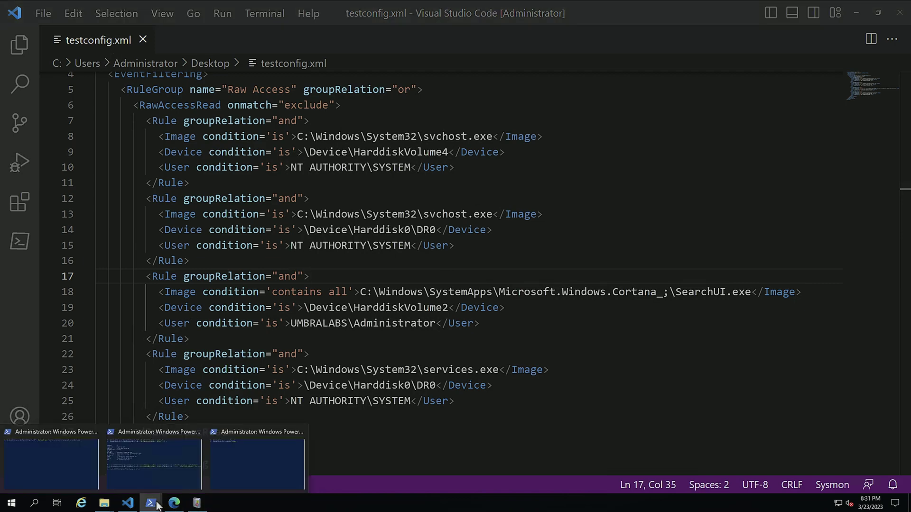
click(250, 467)
text(tes)
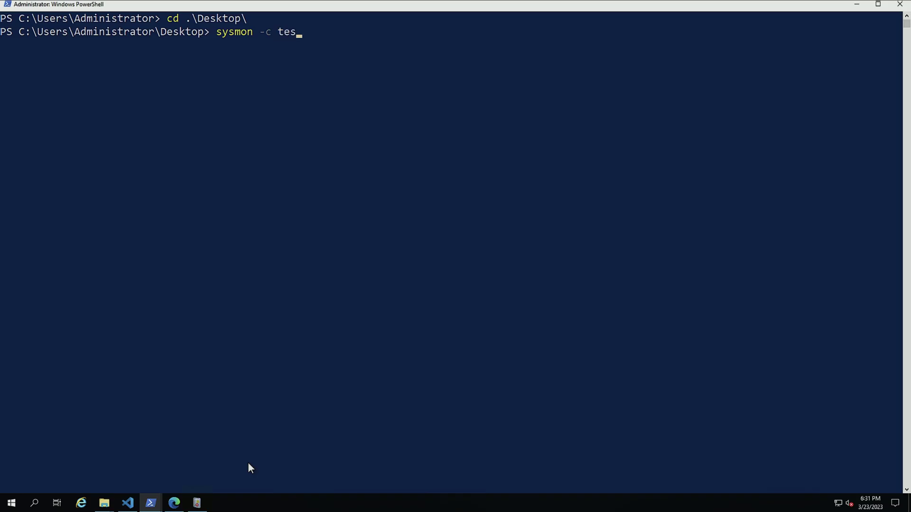
key(Tab)
key(Tab)
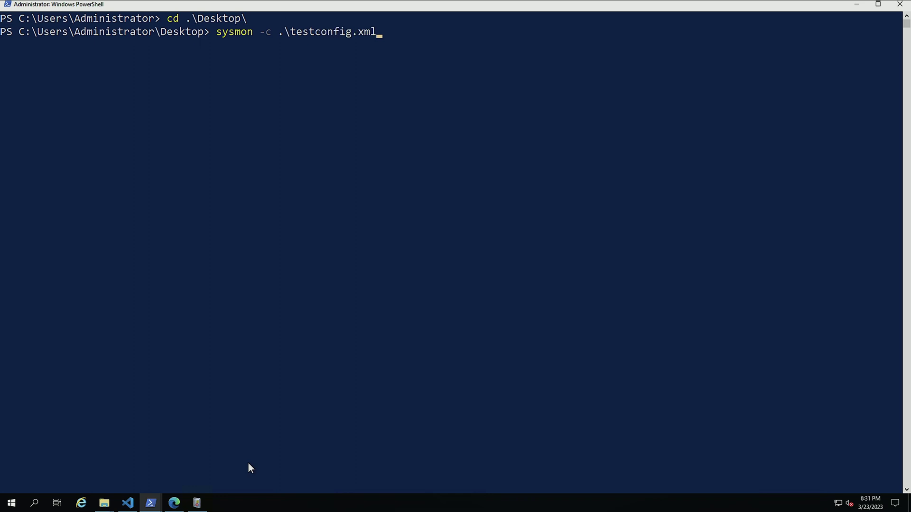
key(Return)
Run sysmon -c alone to print the current Sysmon configuration
key(Up)
key(BackSpace)
key(BackSpace)
key(BackSpace)
key(BackSpace)
key(BackSpace)
key(BackSpace)
key(BackSpace)
key(BackSpace)
key(BackSpace)
key(BackSpace)
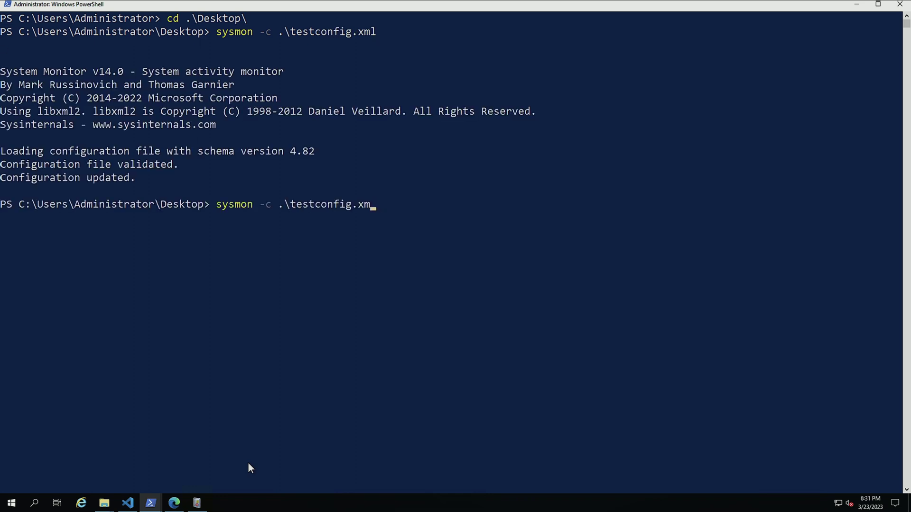
key(BackSpace)
key(BackSpace)
key(BackSpace)
key(BackSpace)
key(BackSpace)
key(BackSpace)
key(Return)
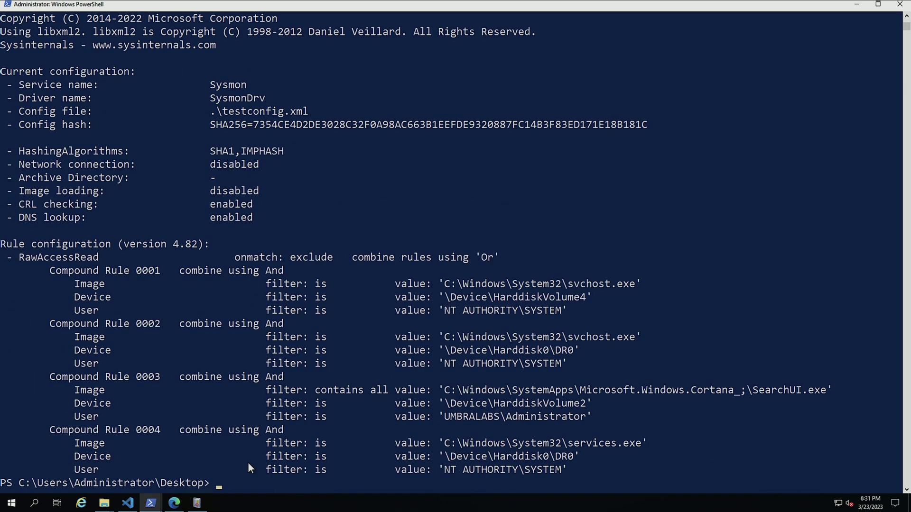
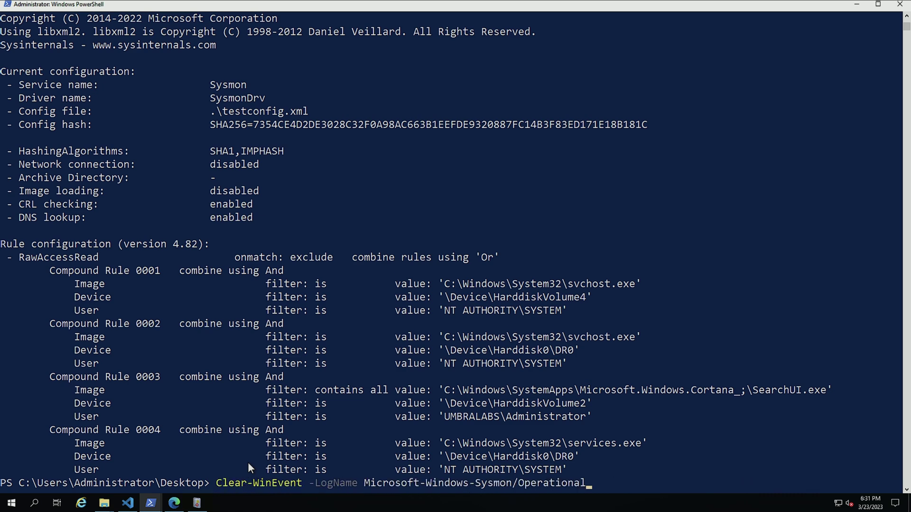
Run Clear-WinEvent on the Microsoft-Windows-Sysmon/Operational log to empty it
key(Return)
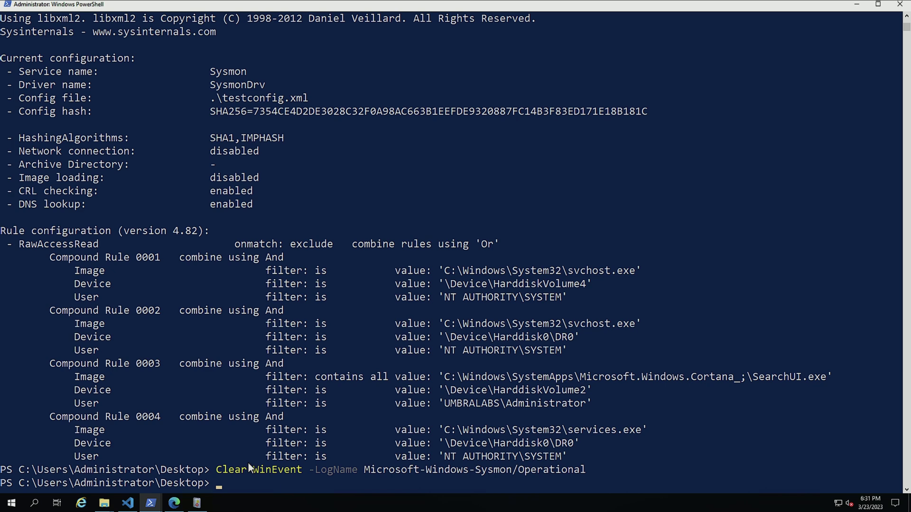
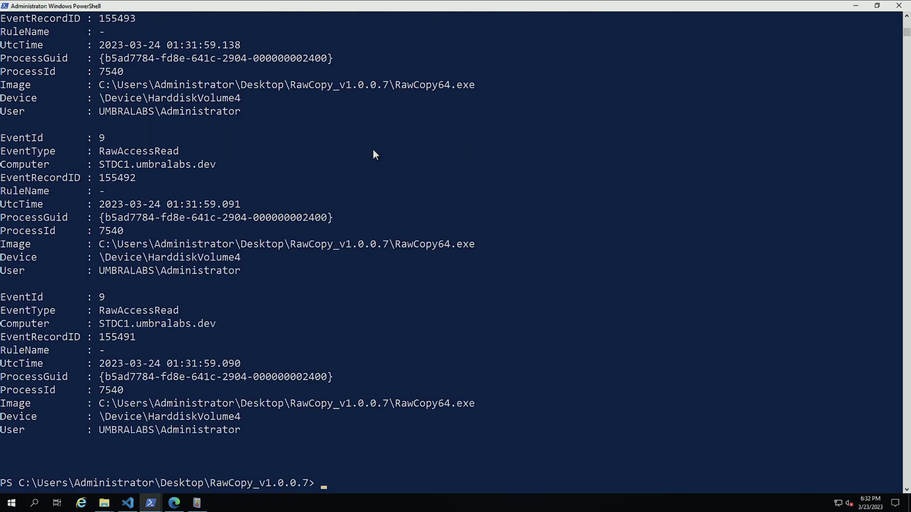
Scroll back through the RawCopy64 RawAccessRead events and select a ProcessGuid value
scroll(425, 112, up, 3)
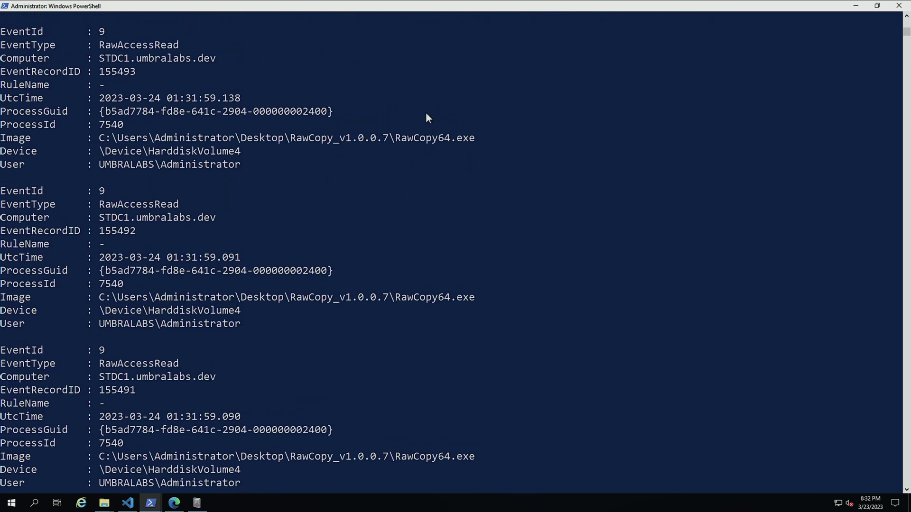
scroll(426, 117, up, 2)
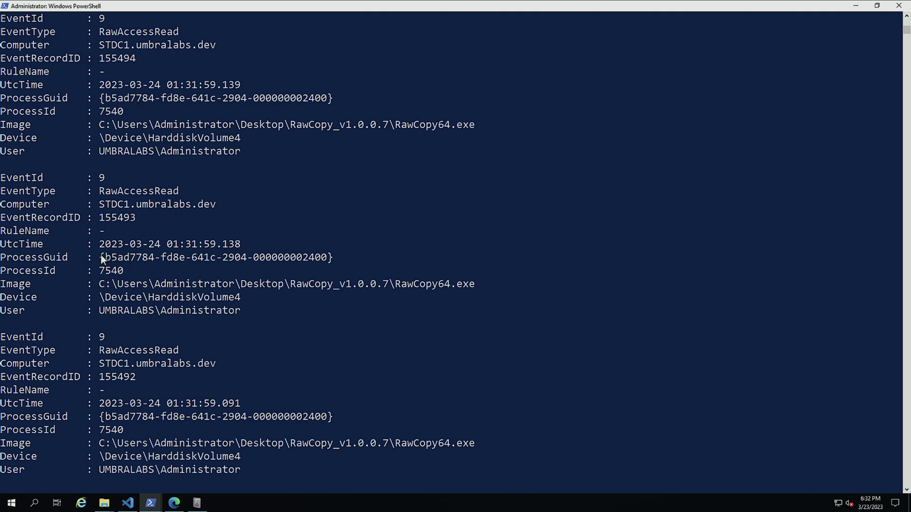
drag(100, 255, 309, 259)
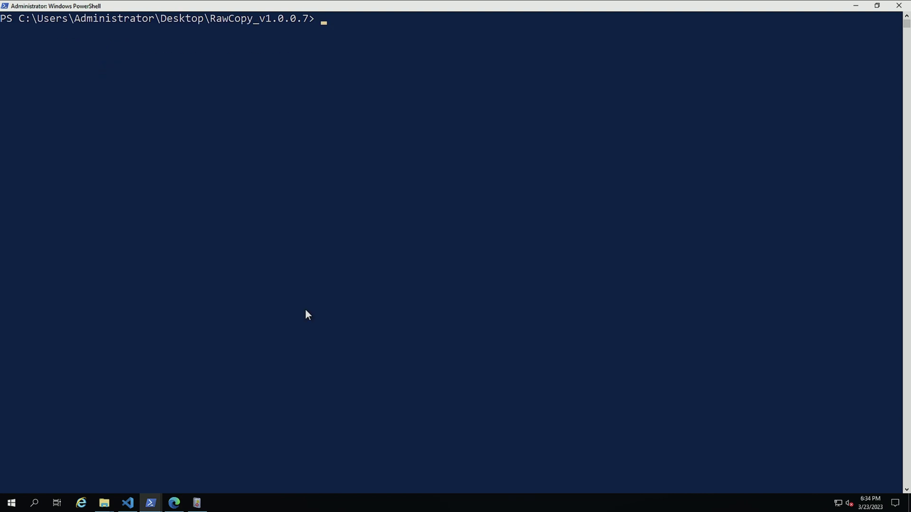
Enter 'Copy-ForensicFile -Path c:\win', fixing the mistyped '=pa' and stray colon
text(copy-fore)
key(Tab)
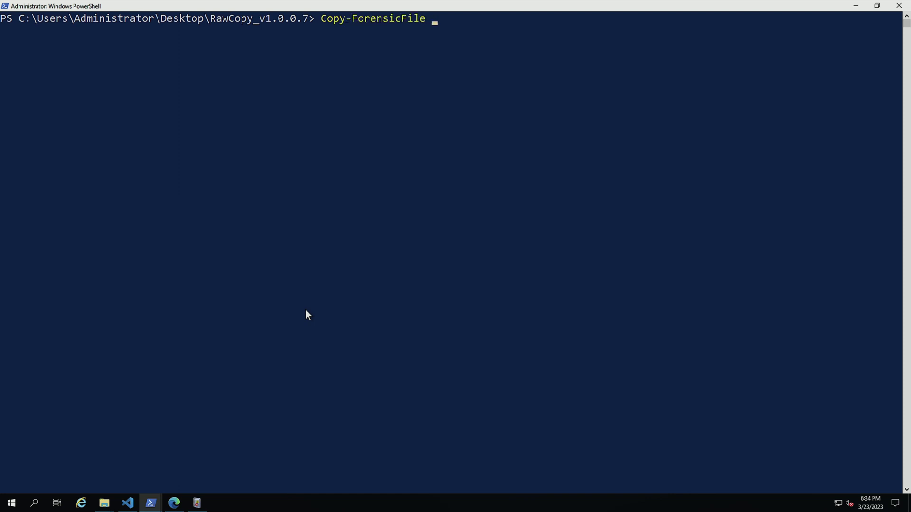
text(=pa)
key(BackSpace)
key(BackSpace)
key(BackSpace)
text(-pa)
key(Tab)
text(:)
key(BackSpace)
text(c:\win)
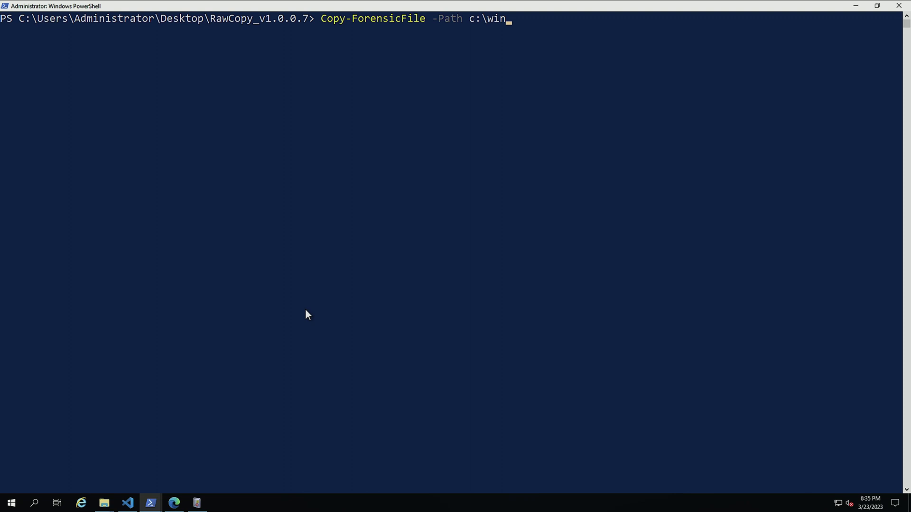
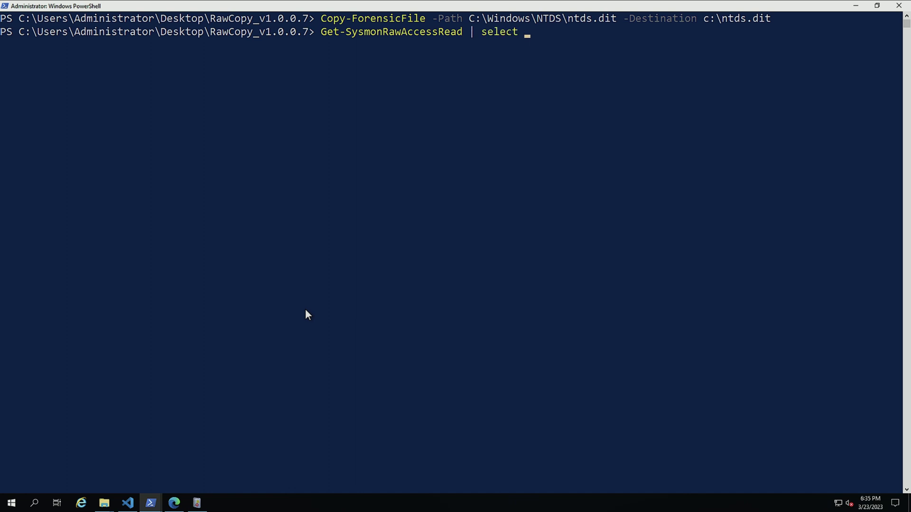
Run Get-SysmonRawAccessRead | select -First 4 and review the four powershell.exe raw disk reads
text(-firs)
key(Tab)
text(4)
key(Return)
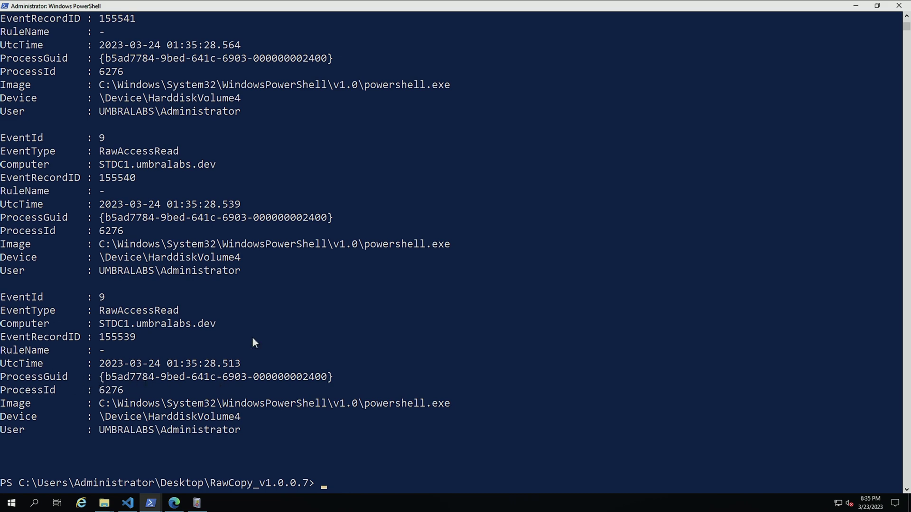
scroll(253, 339, up, 5)
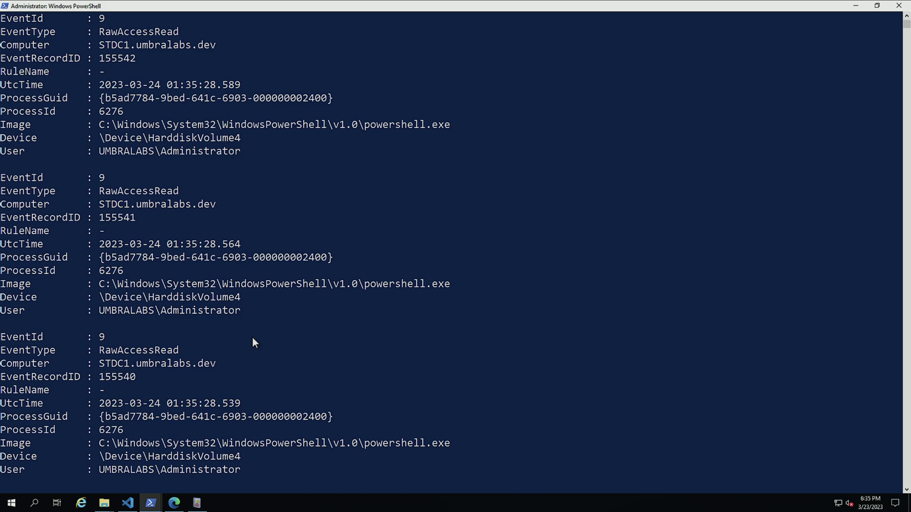
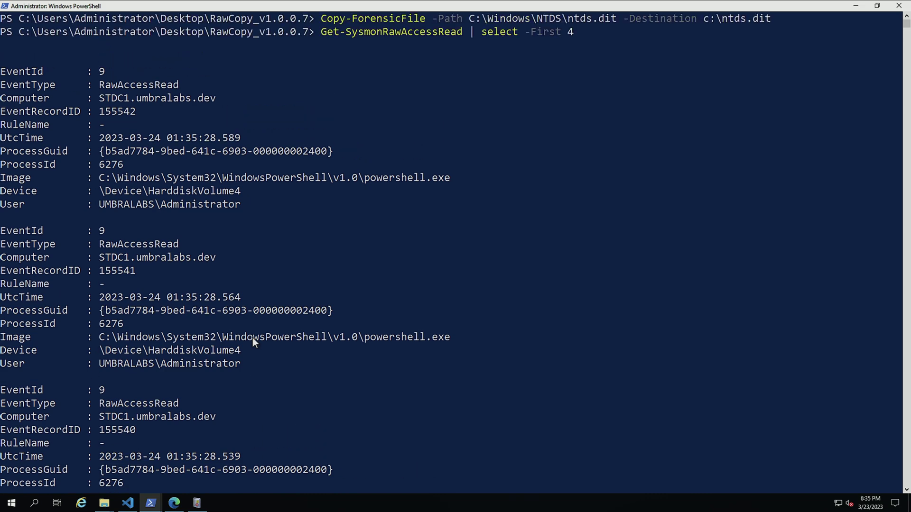
Scroll the console to show the fourth RawAccessRead event for HarddiskVolume4 and the prompt
scroll(253, 339, down, 4)
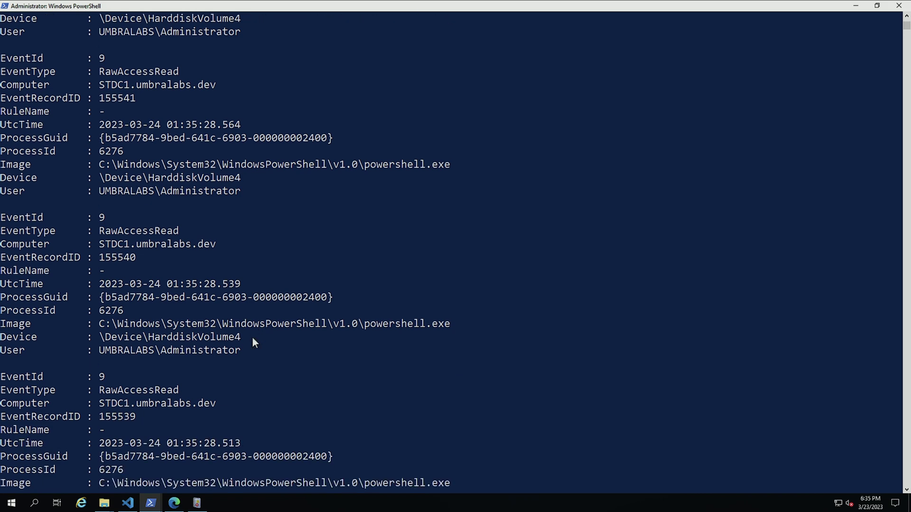
scroll(253, 339, down, 1)
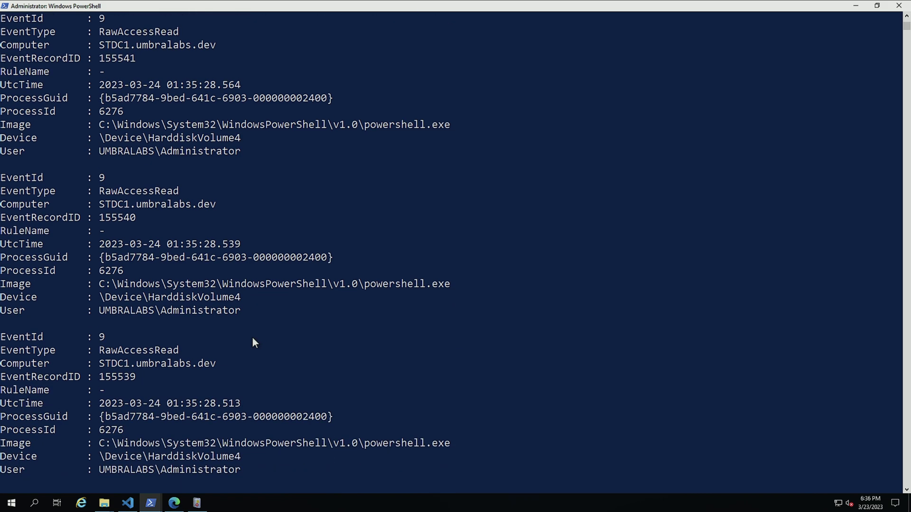
scroll(253, 338, down, 2)
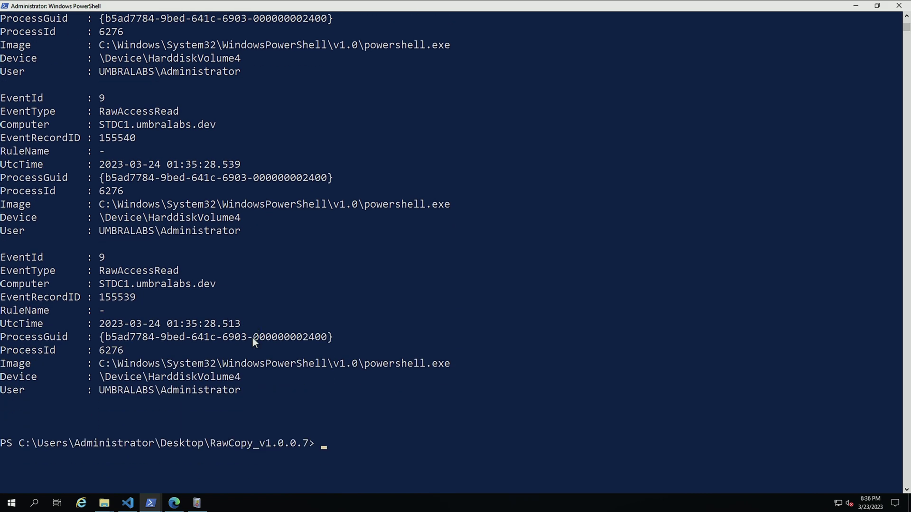